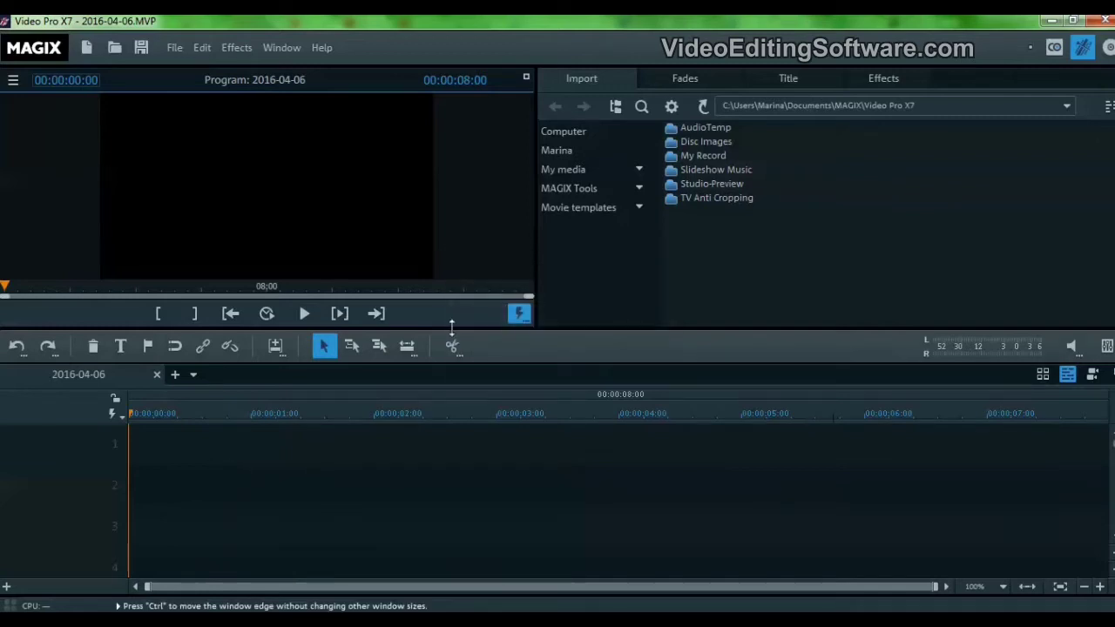
Enlarge the timeline area and place RSD Jeffy - Theme Song.mp4 on timeline track 1.
left_click_drag(450, 327, 443, 306)
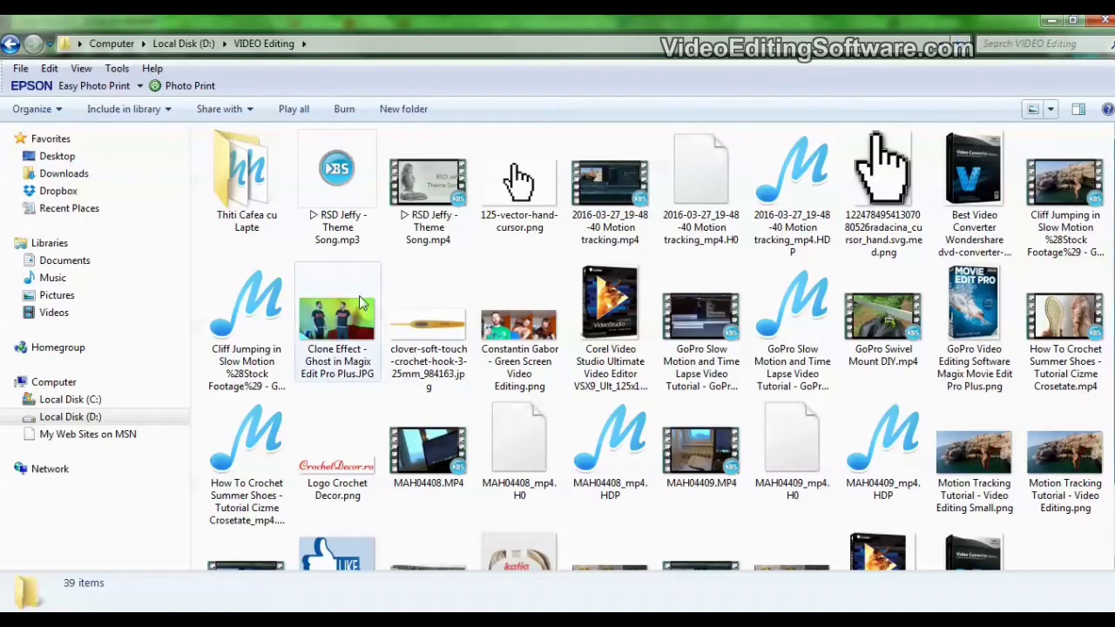
left_click(421, 182)
left_click_drag(421, 181, 159, 425)
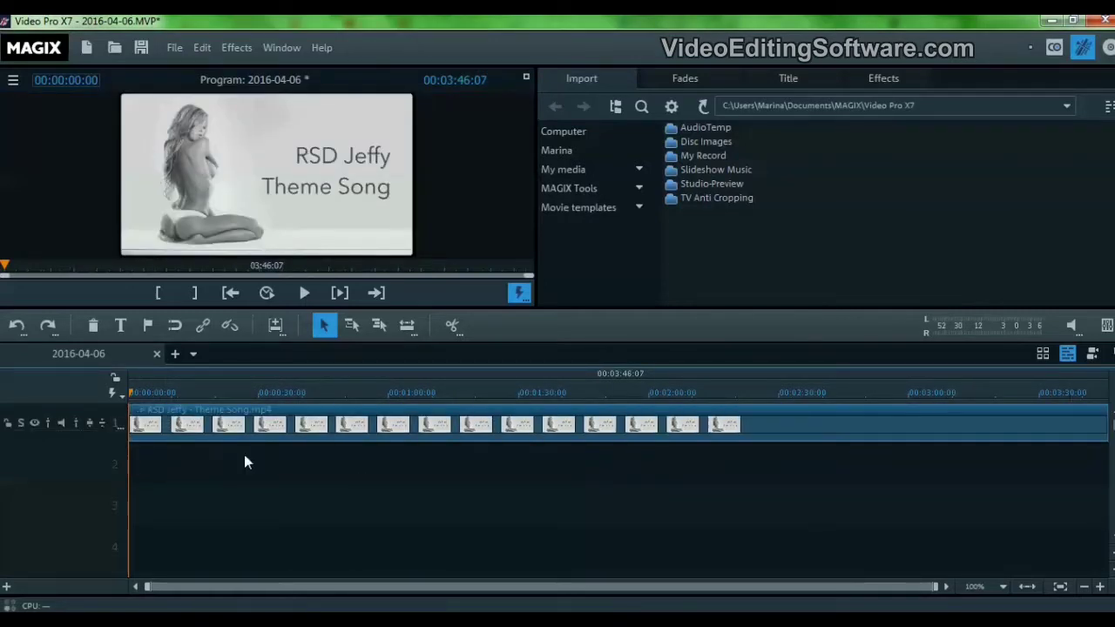
Move the playhead to about 1:02 and ungroup the song clip's audio from its video.
left_click(236, 394)
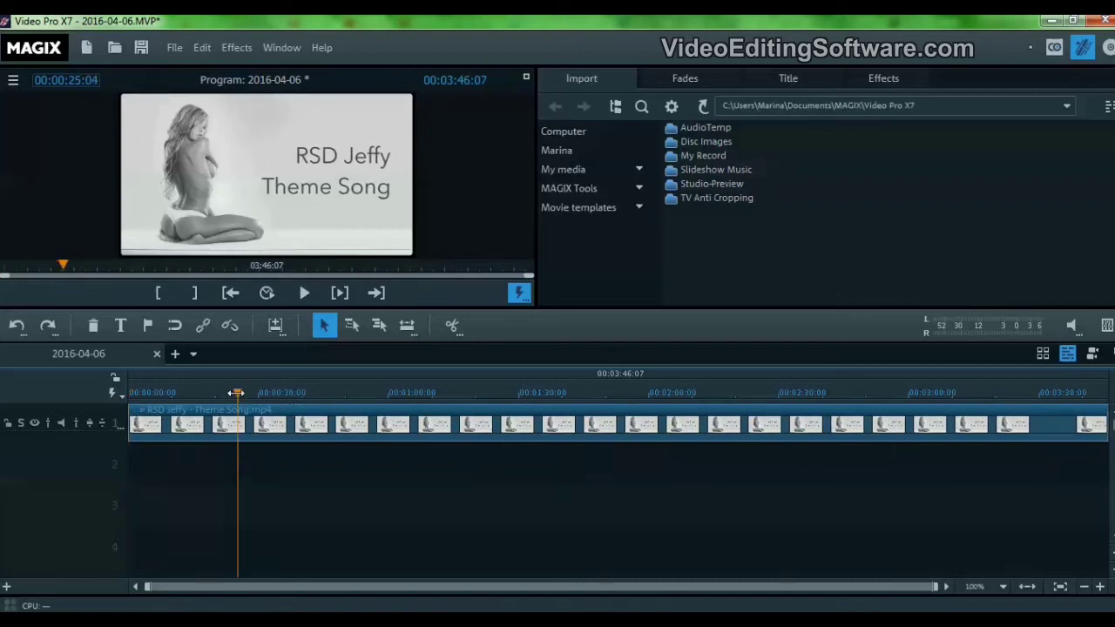
left_click_drag(236, 393, 399, 393)
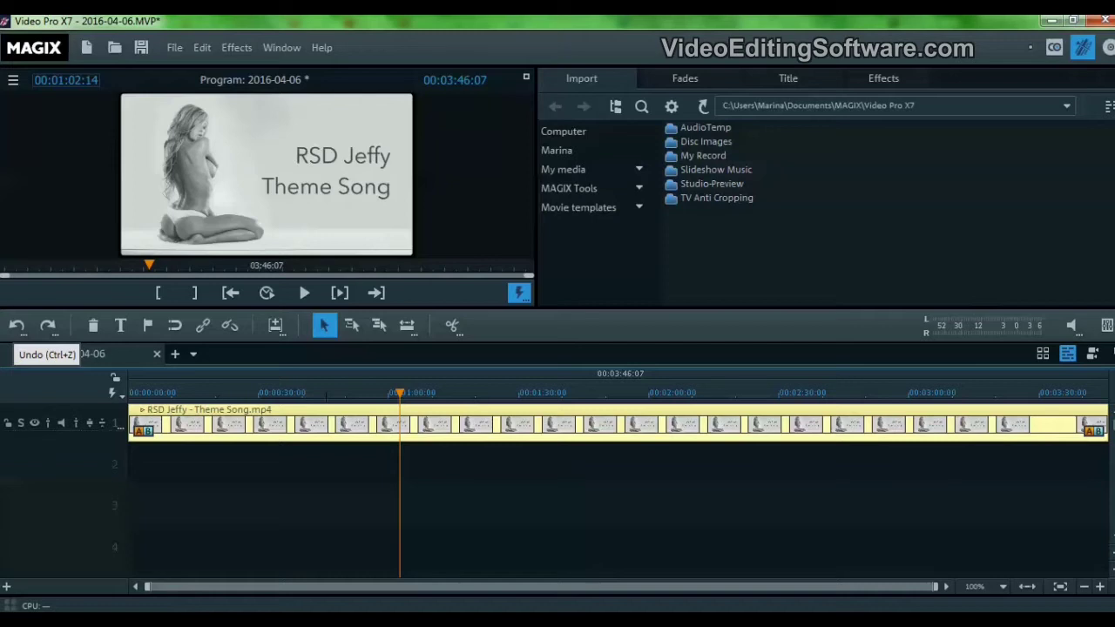
left_click(228, 327)
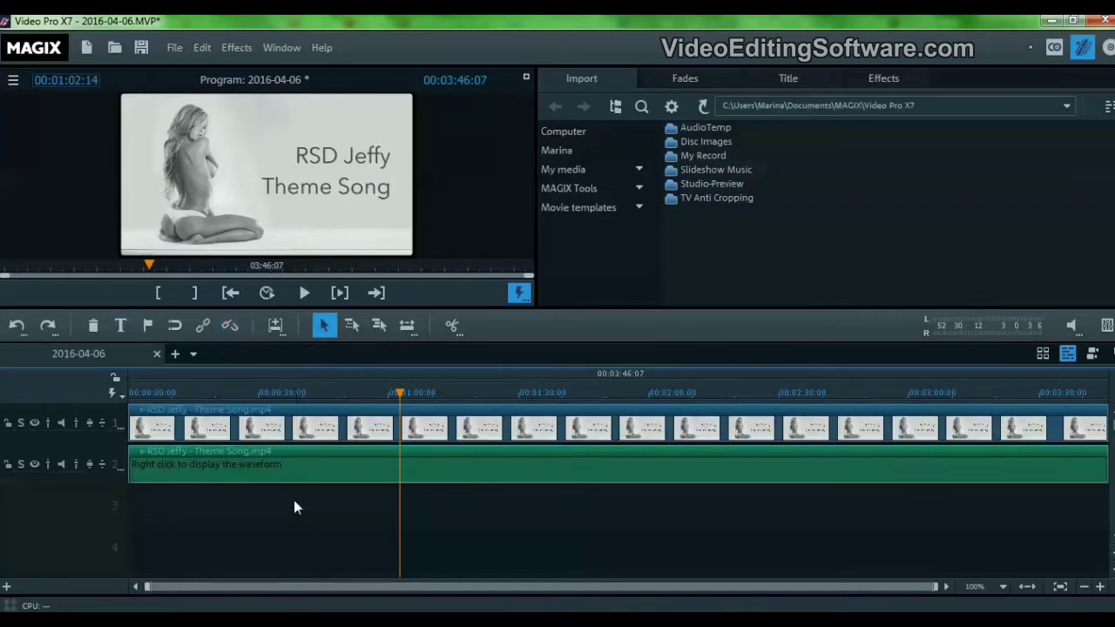
Create a waveform display for the audio clip on track 2.
mouse_move(271, 457)
right_click(271, 471)
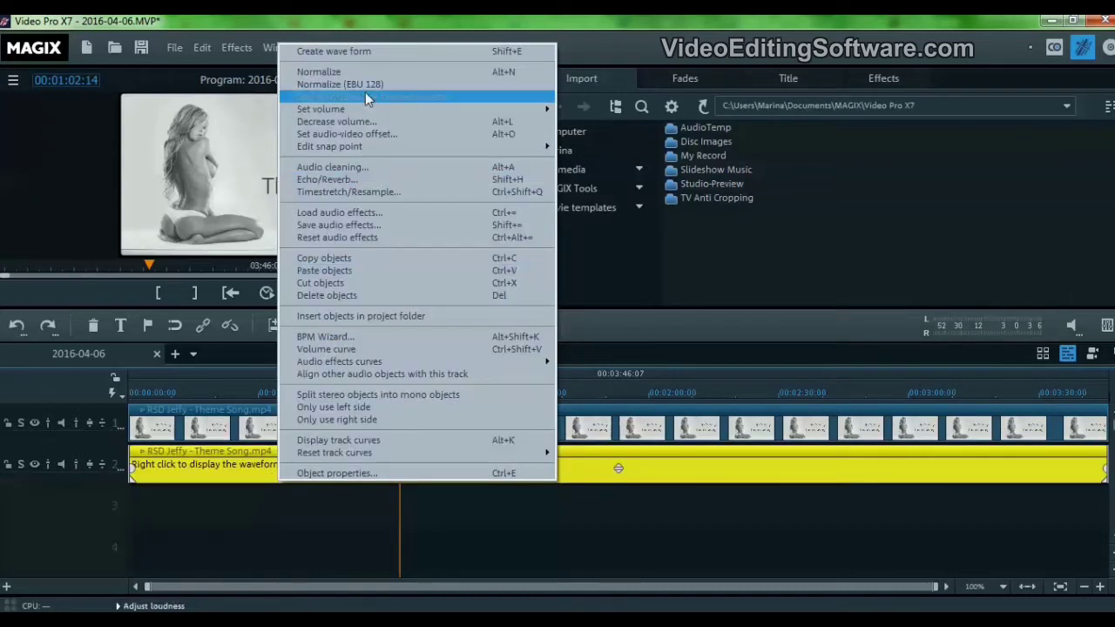
left_click(366, 50)
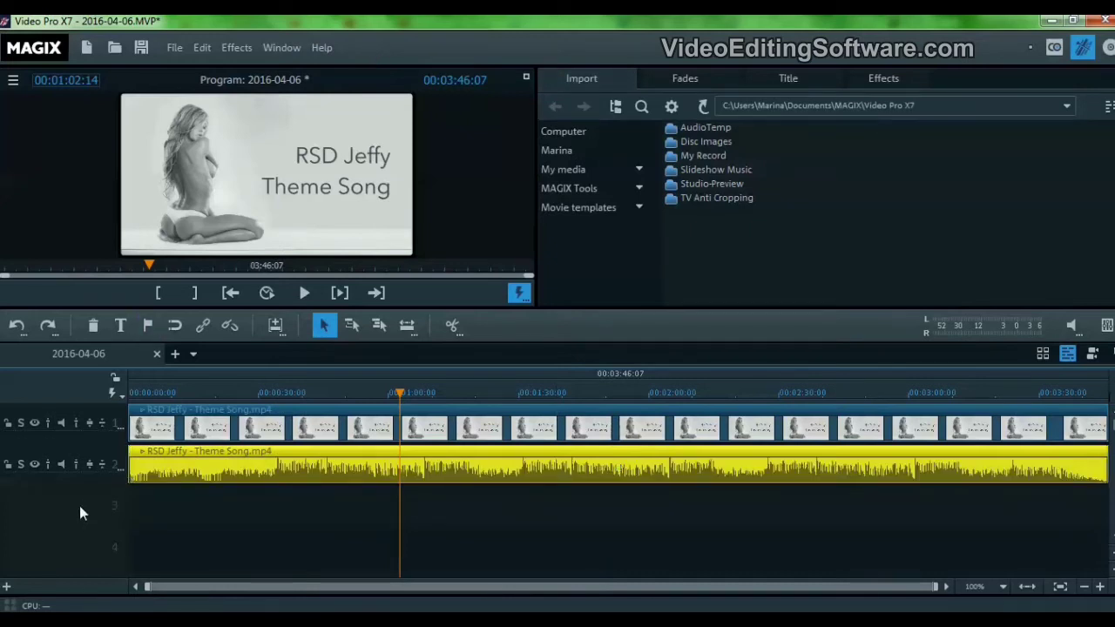
Make the audio track taller, preview the song, and adjust the clip's volume handle.
left_click_drag(111, 485, 113, 519)
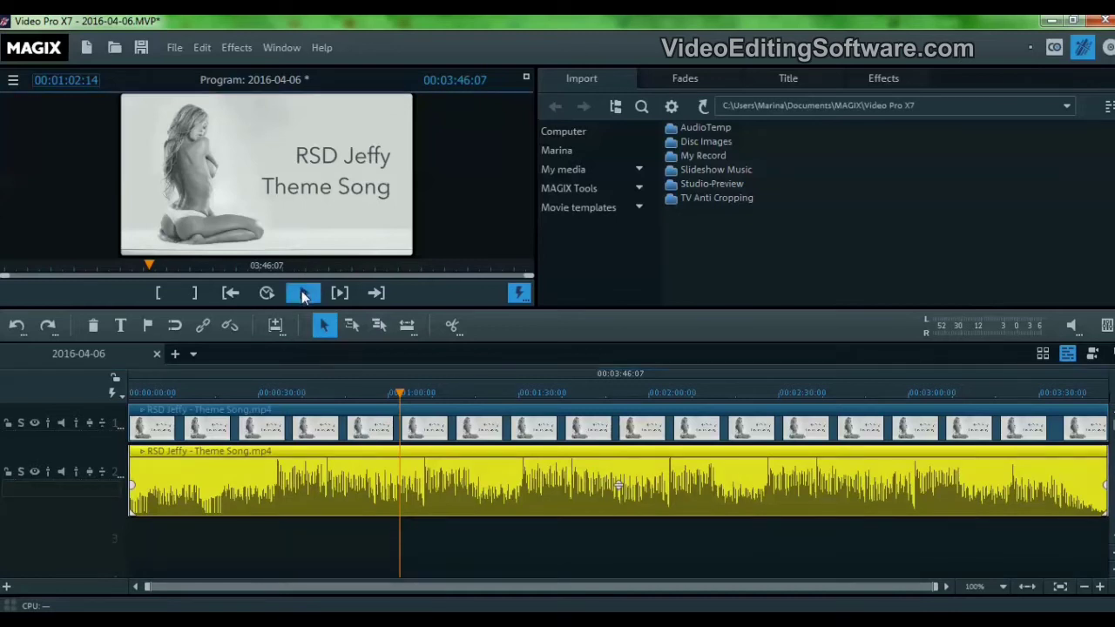
left_click(303, 294)
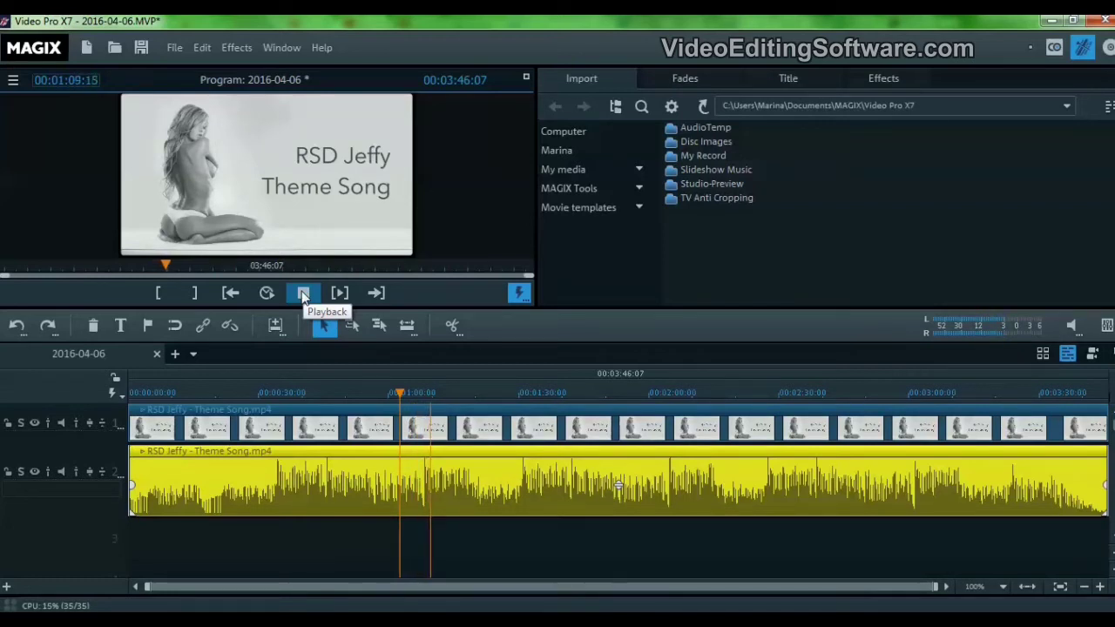
left_click(303, 294)
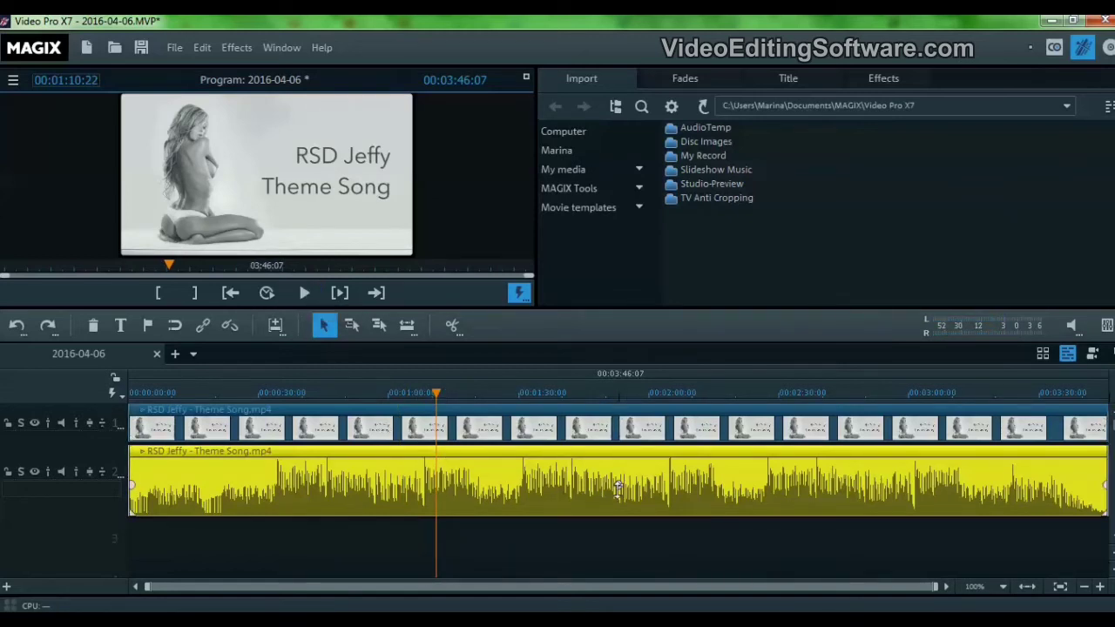
left_click_drag(617, 438, 617, 503)
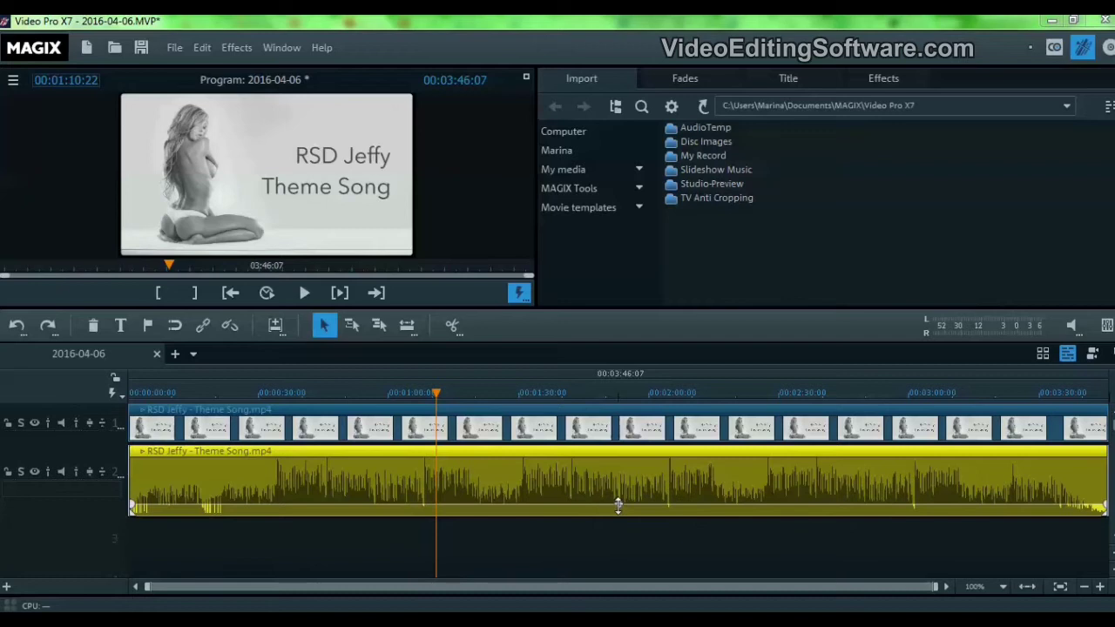
mouse_move(617, 505)
left_mouse_down()
mouse_move(617, 421)
mouse_move(617, 497)
left_mouse_up()
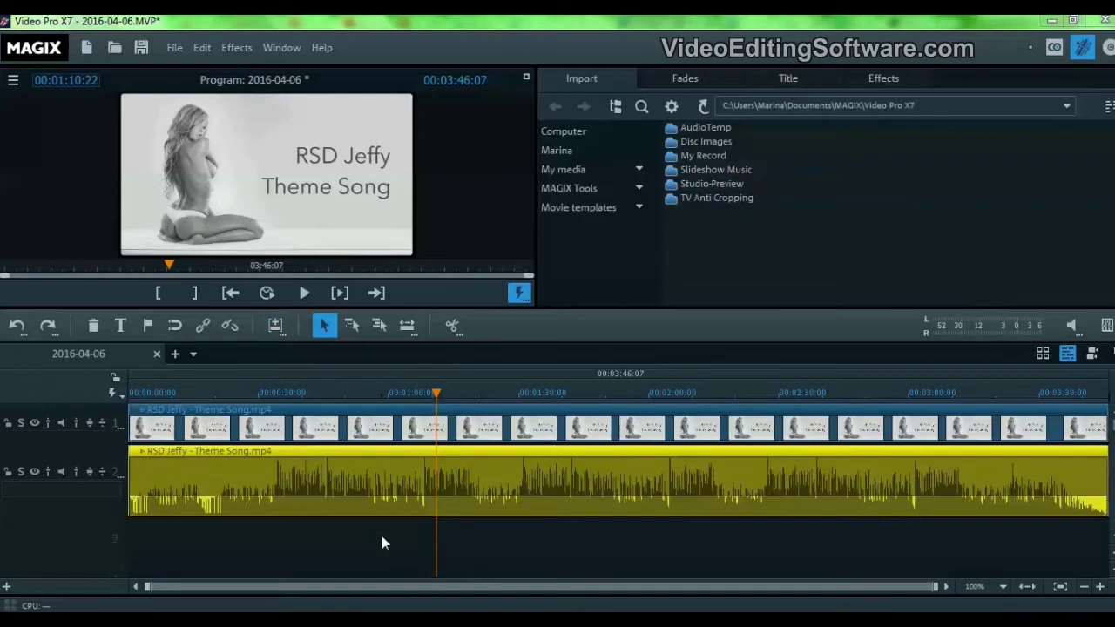
Lower the audio clip's General audio effect Volume from 100 to 70.
left_click(892, 80)
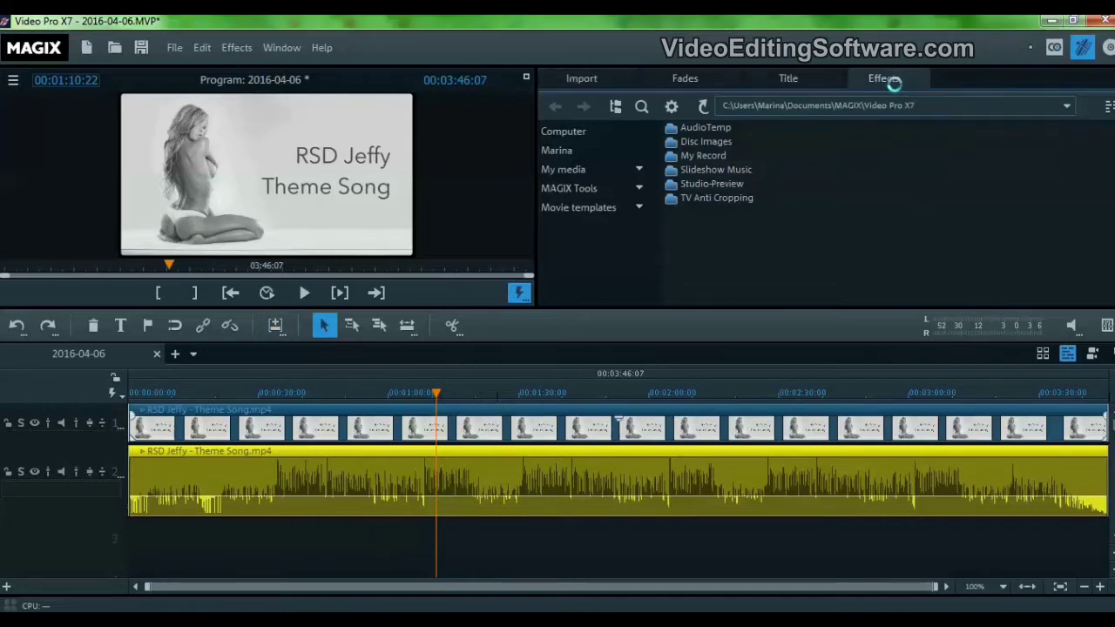
left_click(636, 165)
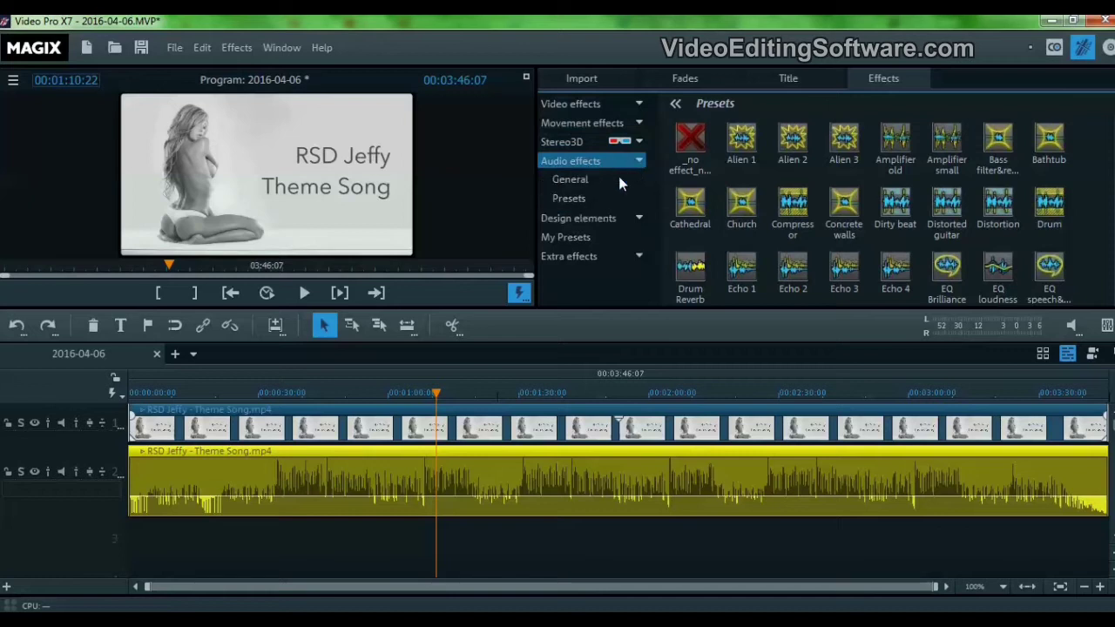
left_click(606, 181)
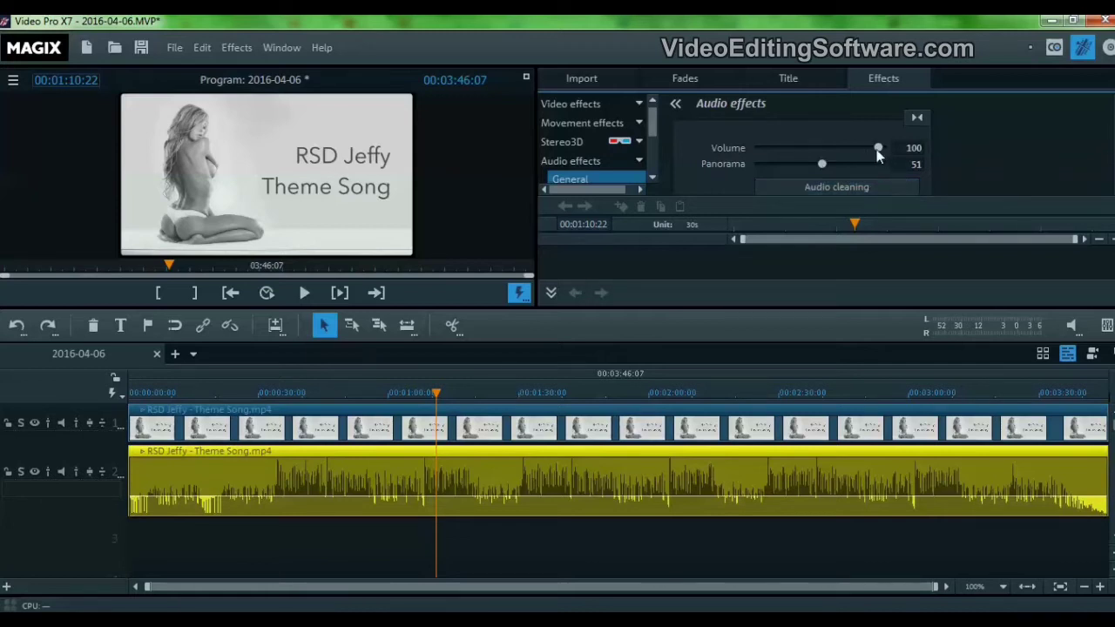
left_click_drag(877, 154, 840, 155)
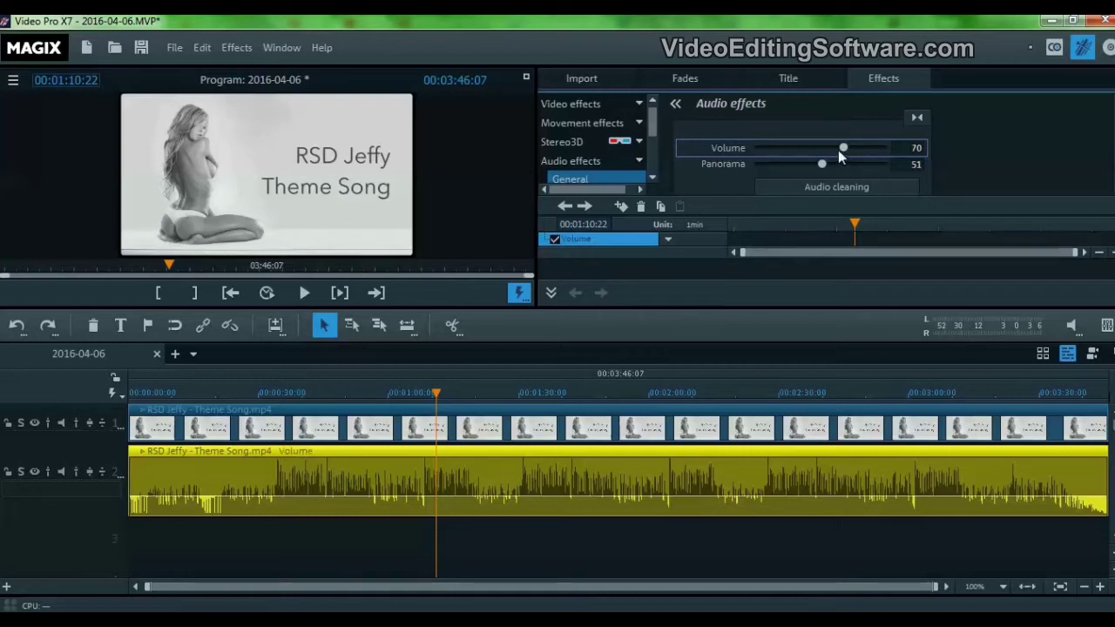
Add a volume keyframe at 01:10:22 and show its curve on the audio track.
left_click(621, 207)
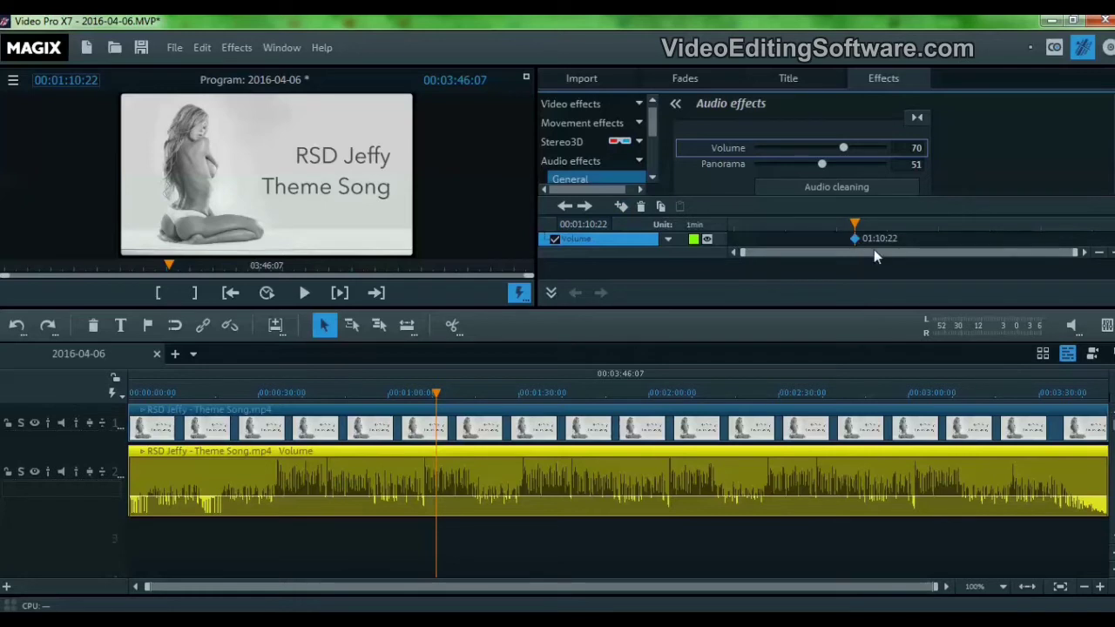
left_click(708, 241)
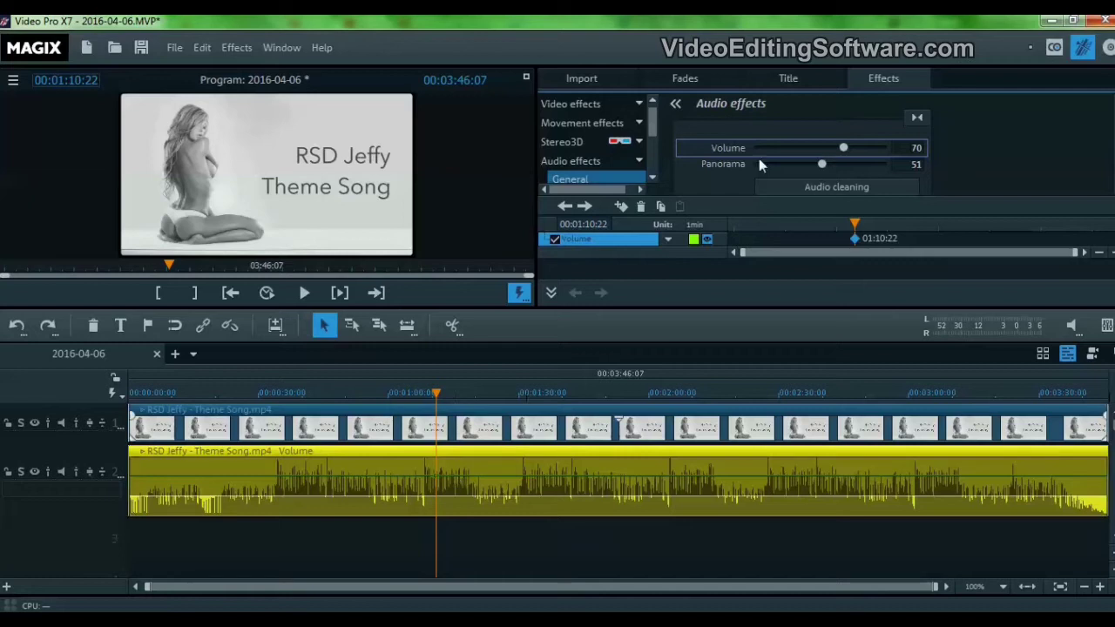
Set the volume curve's colour to red.
left_click(693, 240)
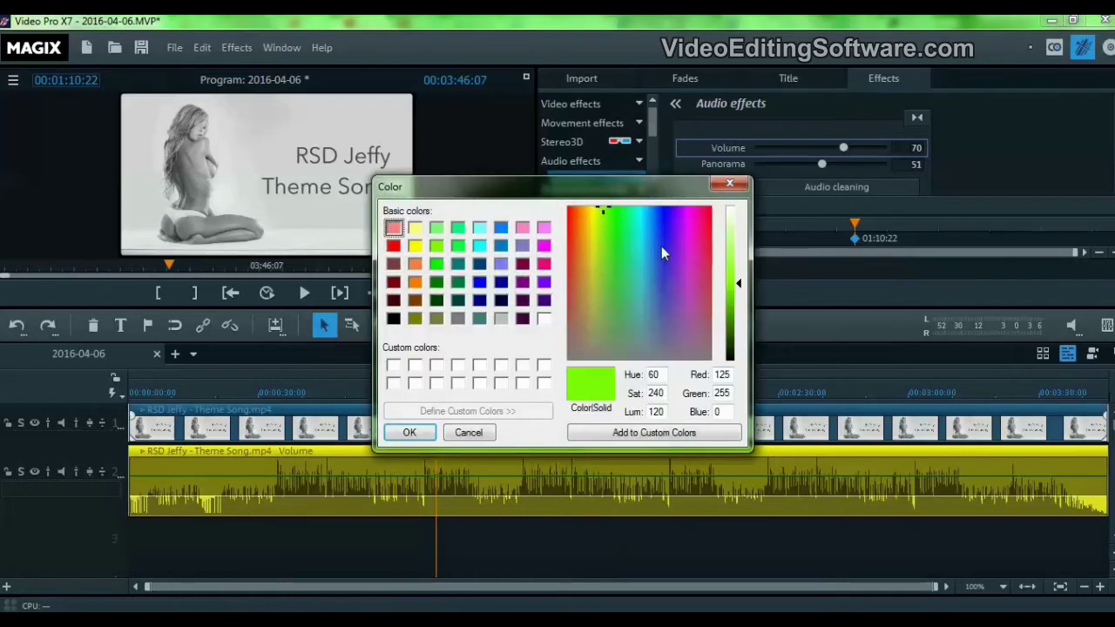
left_click(394, 246)
left_click(417, 432)
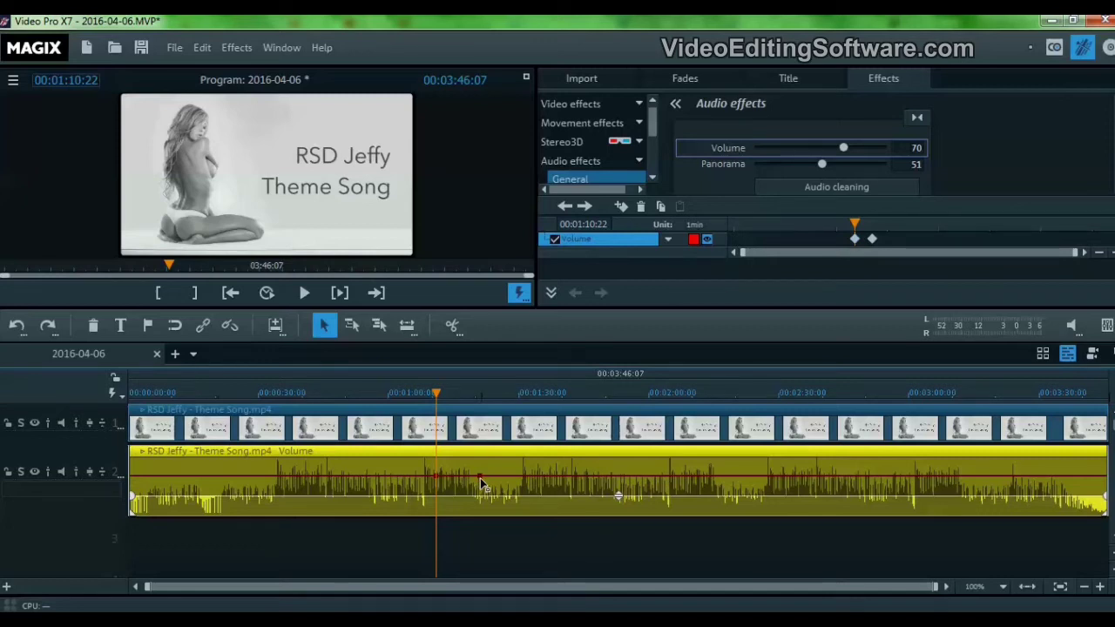
Add volume keyframes forming two dips and rises between about 1:07 and 1:50.
left_click_drag(478, 484, 537, 459)
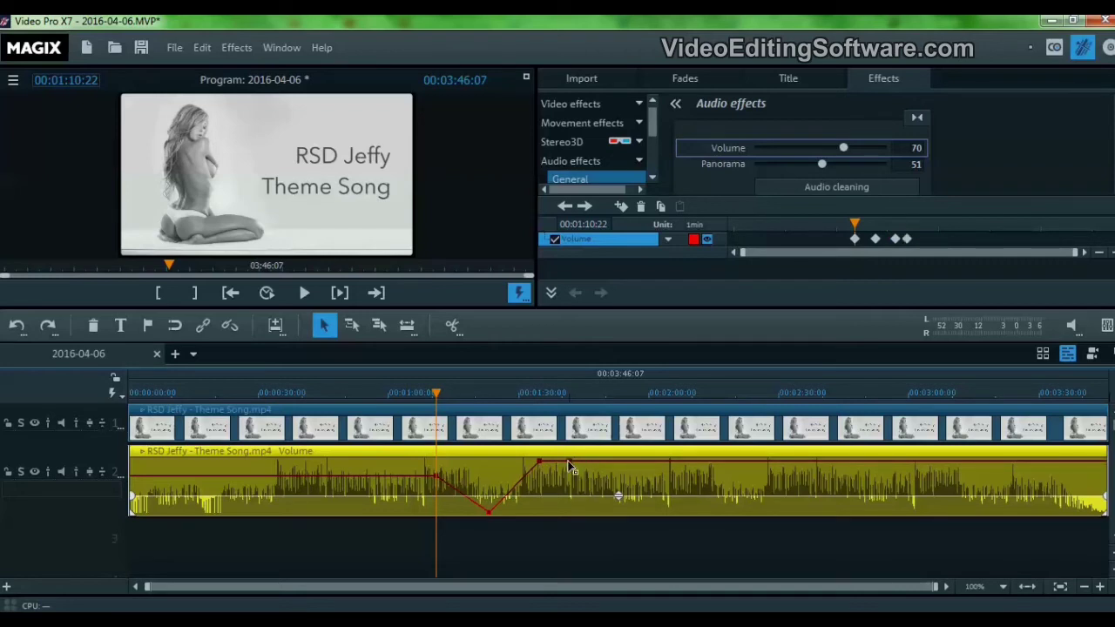
left_click_drag(572, 463, 566, 503)
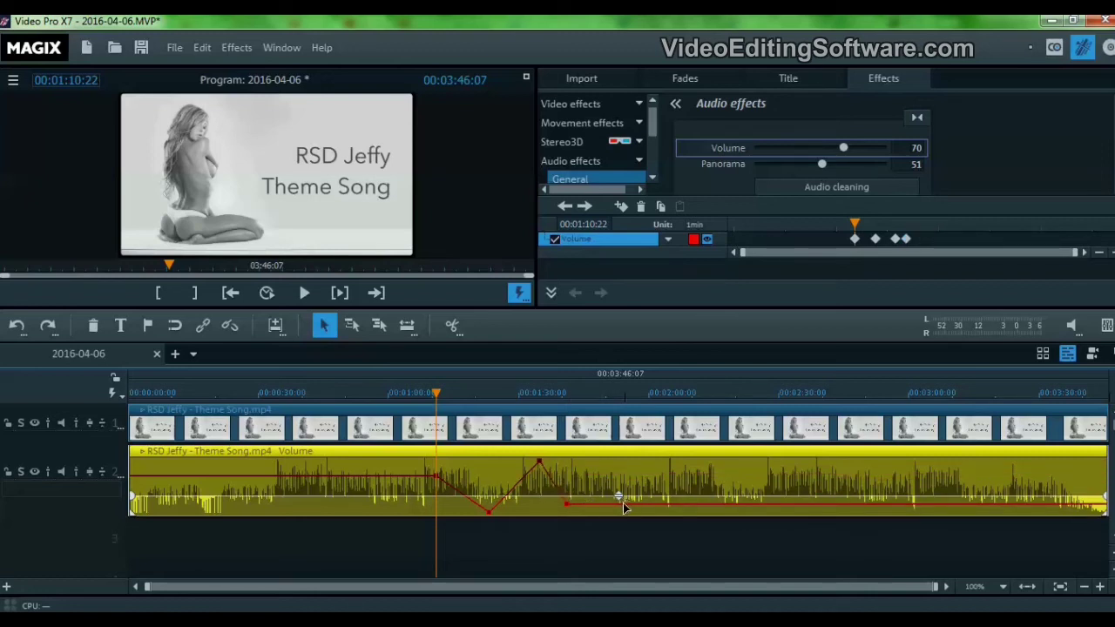
left_click_drag(622, 504, 600, 461)
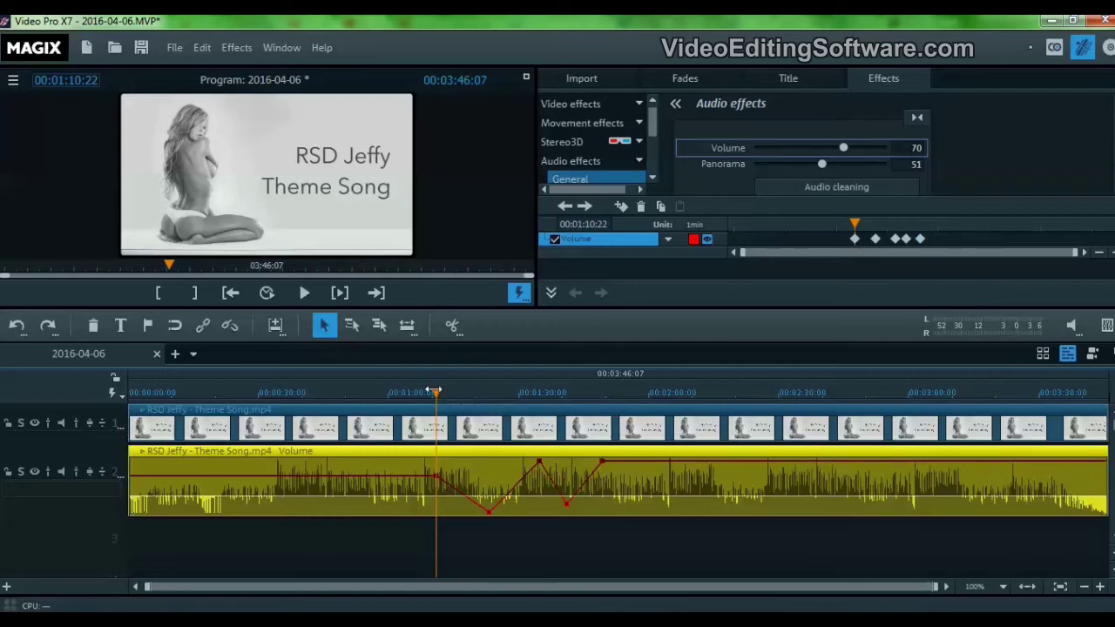
left_click_drag(433, 392, 423, 392)
mouse_move(440, 483)
left_mouse_down()
mouse_move(463, 464)
mouse_move(457, 478)
left_mouse_up()
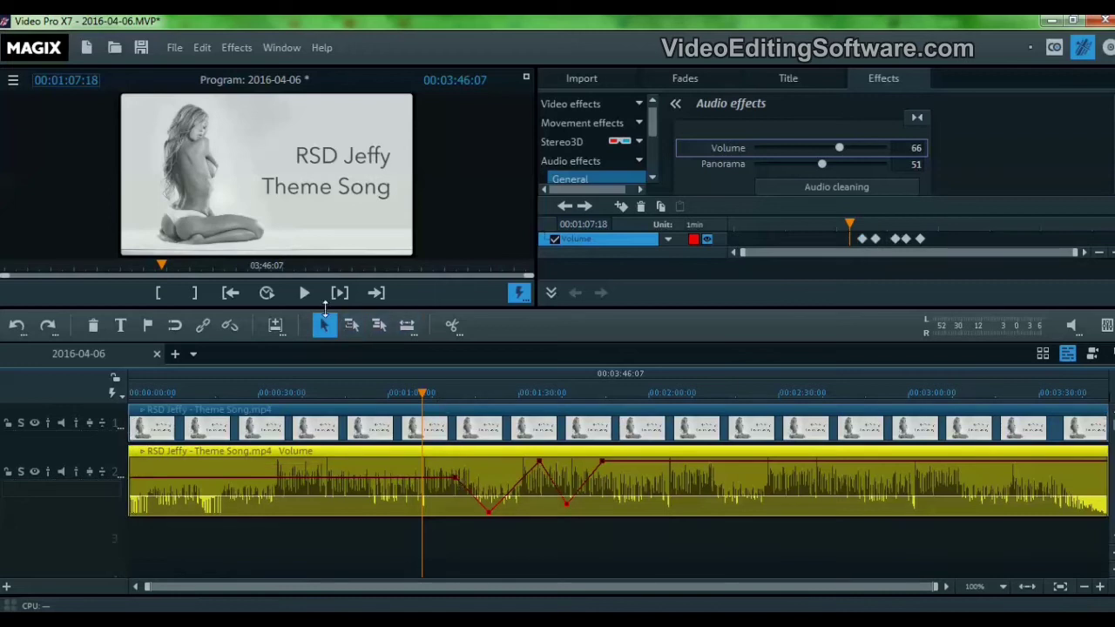
Play back the edited volume section from about 01:07.
left_click(307, 295)
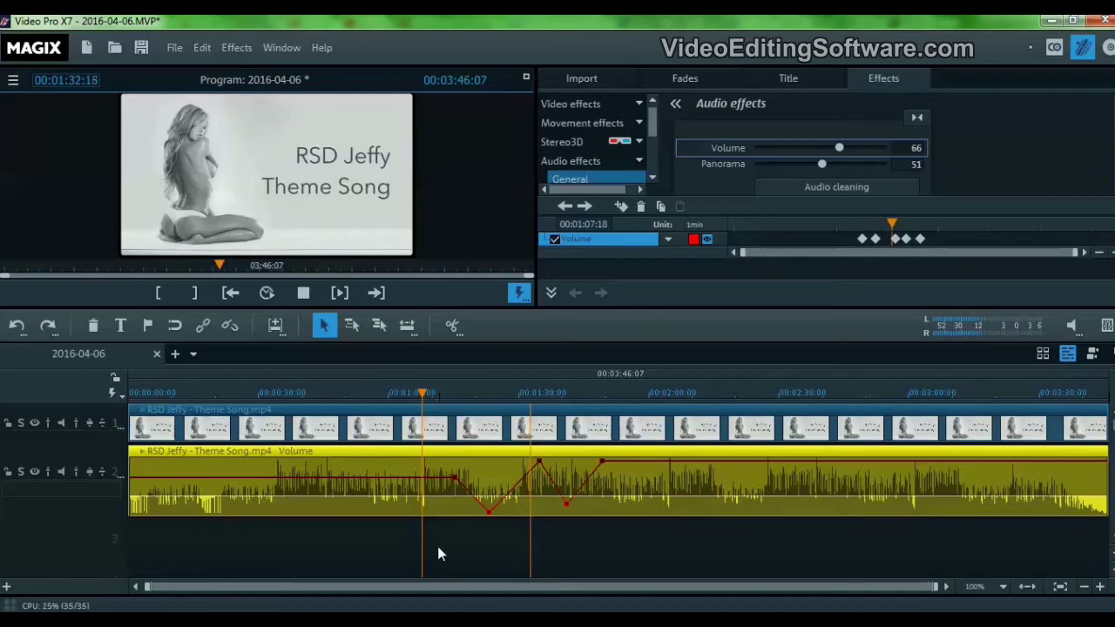
Stop playback and move the 01:49:08 volume keyframe later to about 02:28.
left_click(303, 294)
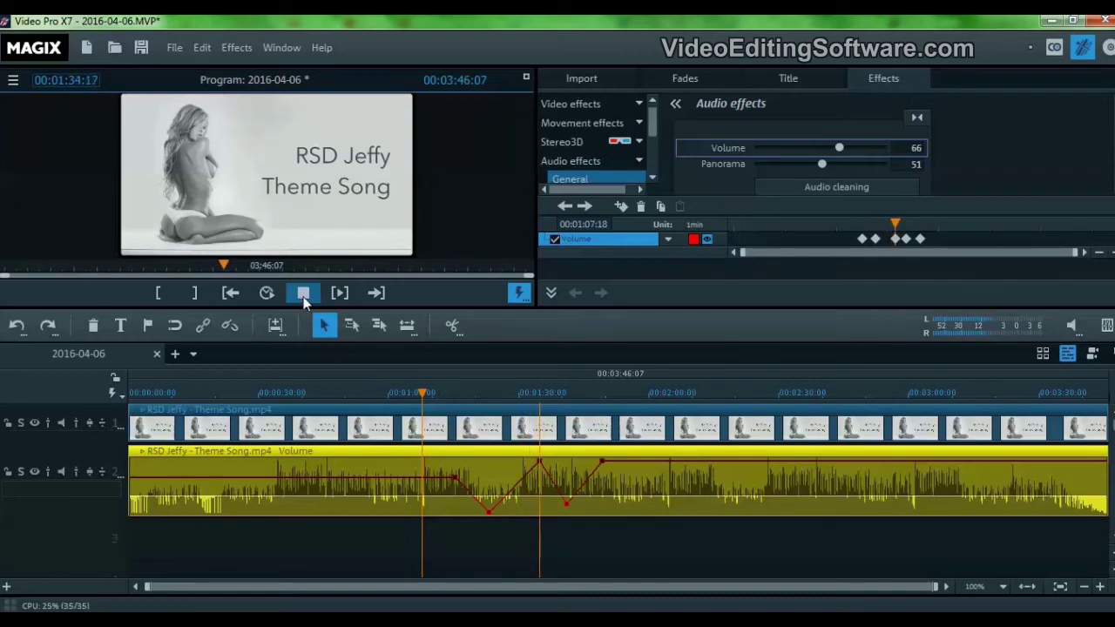
left_click(920, 237)
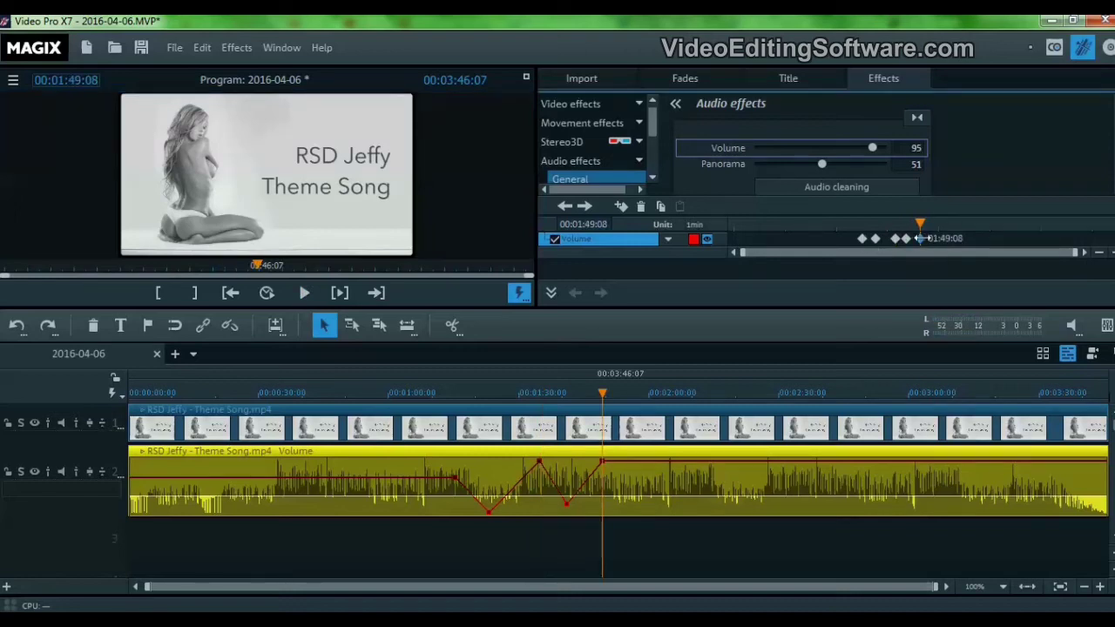
left_click_drag(920, 237, 1021, 239)
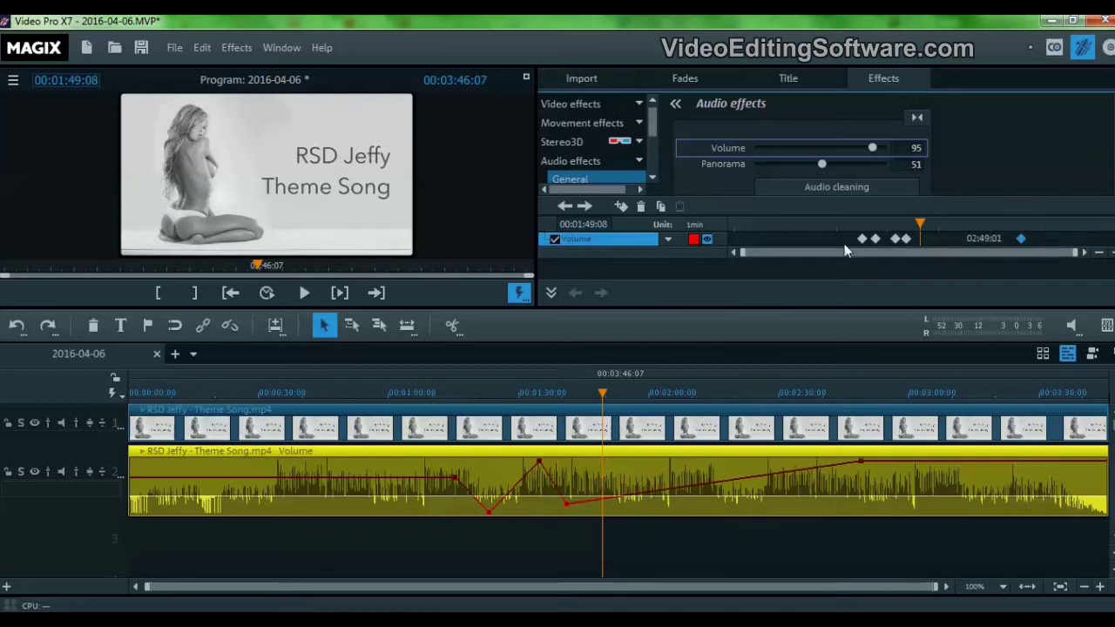
Adjust the 01:15:09 keyframe so its volume reads 50.
left_click(861, 240)
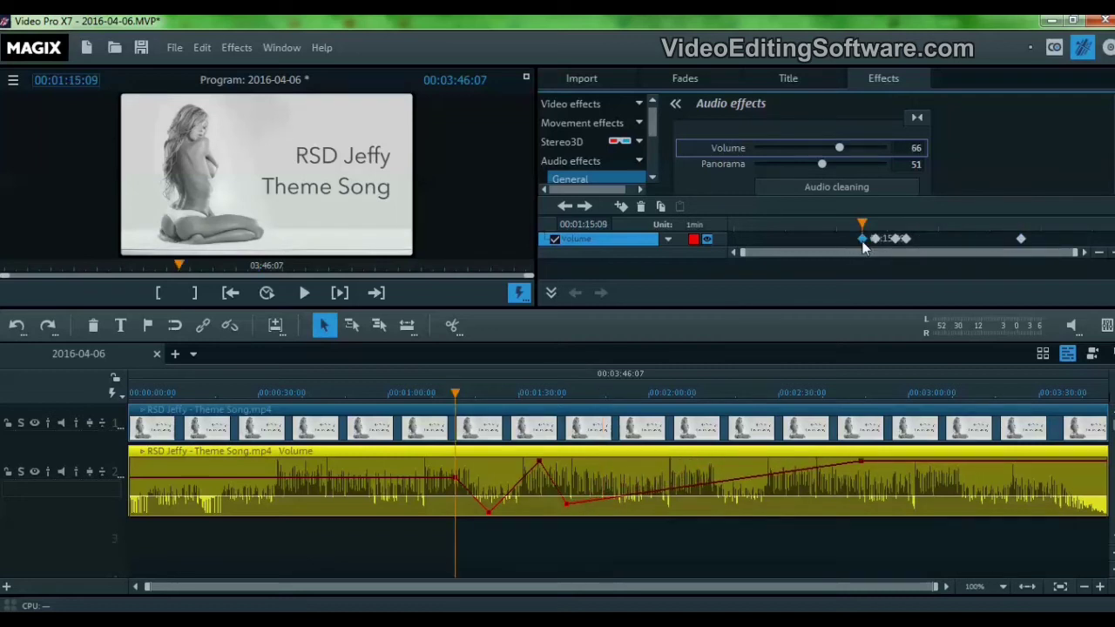
mouse_move(862, 244)
left_mouse_down()
mouse_move(806, 242)
mouse_move(845, 243)
left_mouse_up()
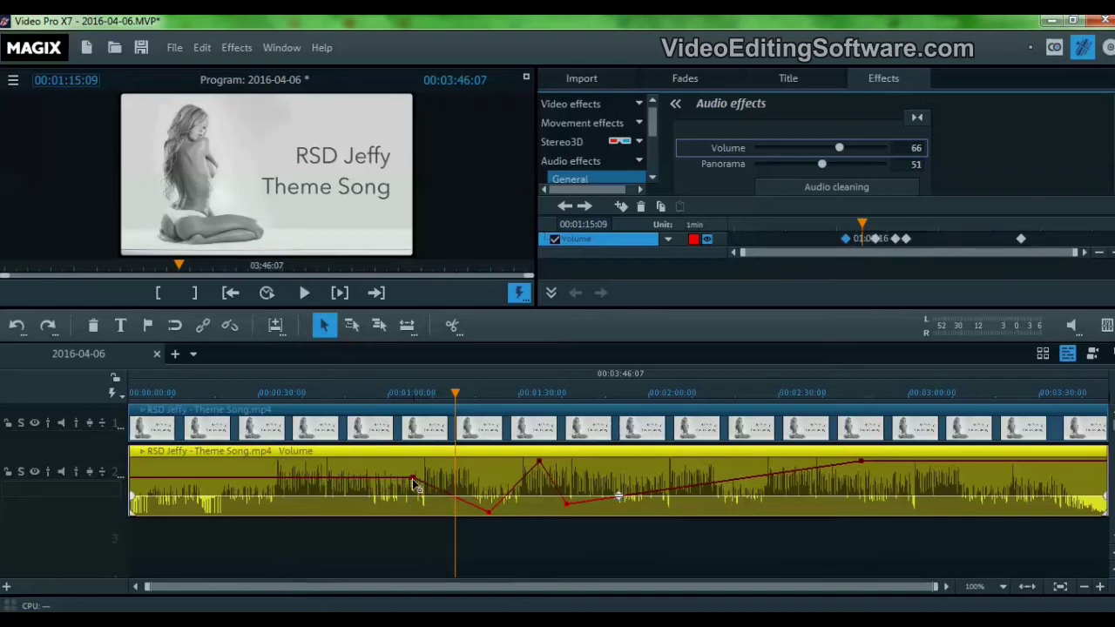
left_click_drag(413, 479, 442, 477)
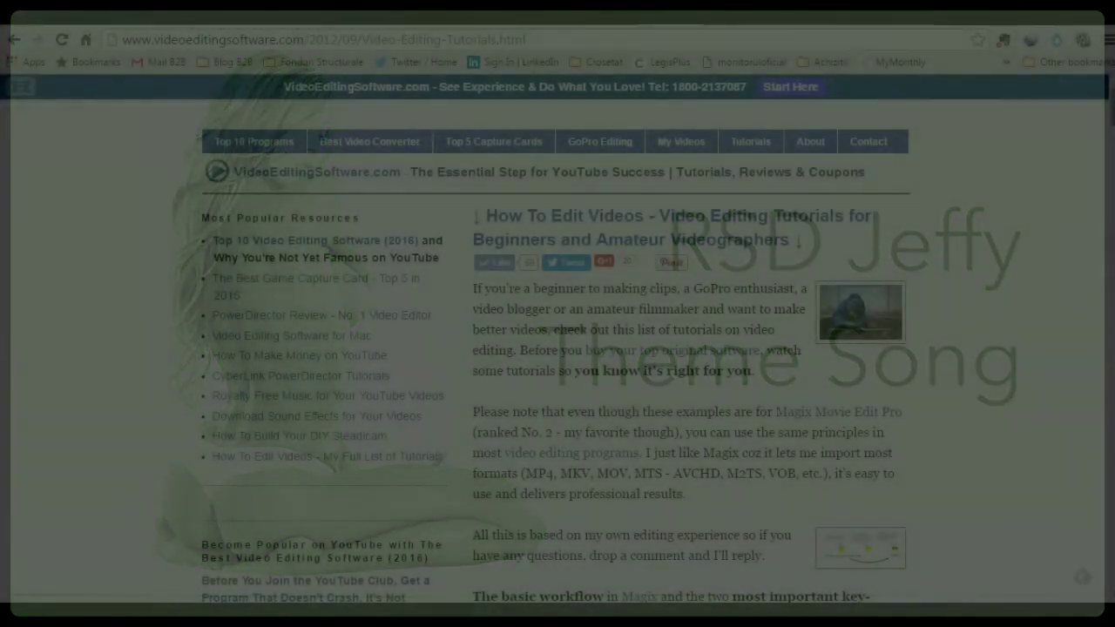
Scroll down the Video Editing Tutorials page to the cropping, vignette and audio capture guides.
scroll(440, 458, "down", 5)
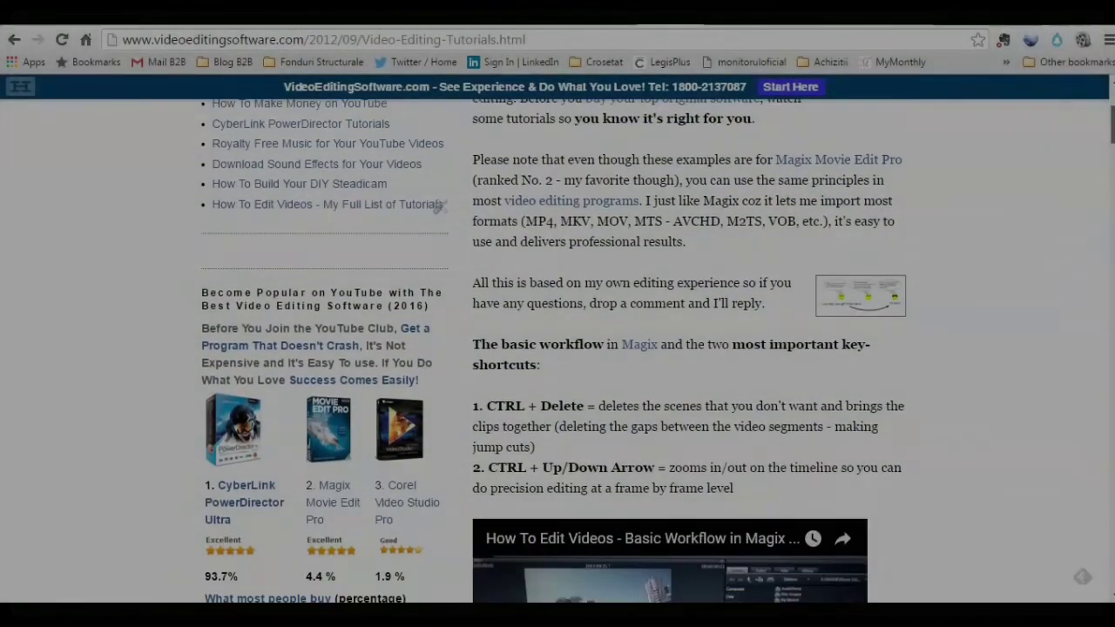
scroll(557, 348, "down", 5)
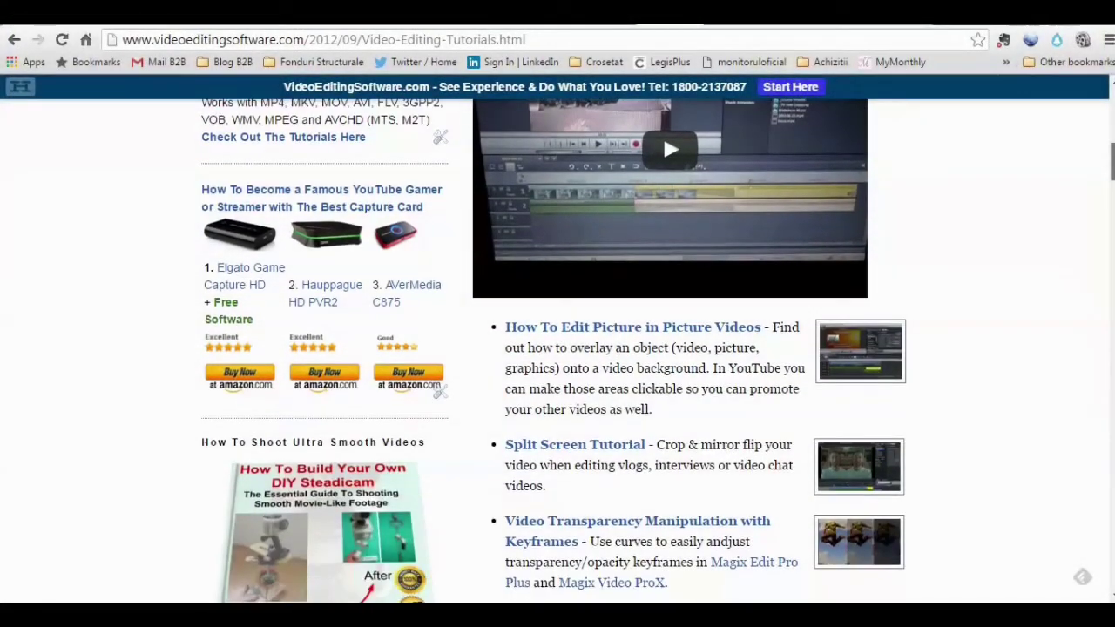
scroll(557, 348, "down", 4)
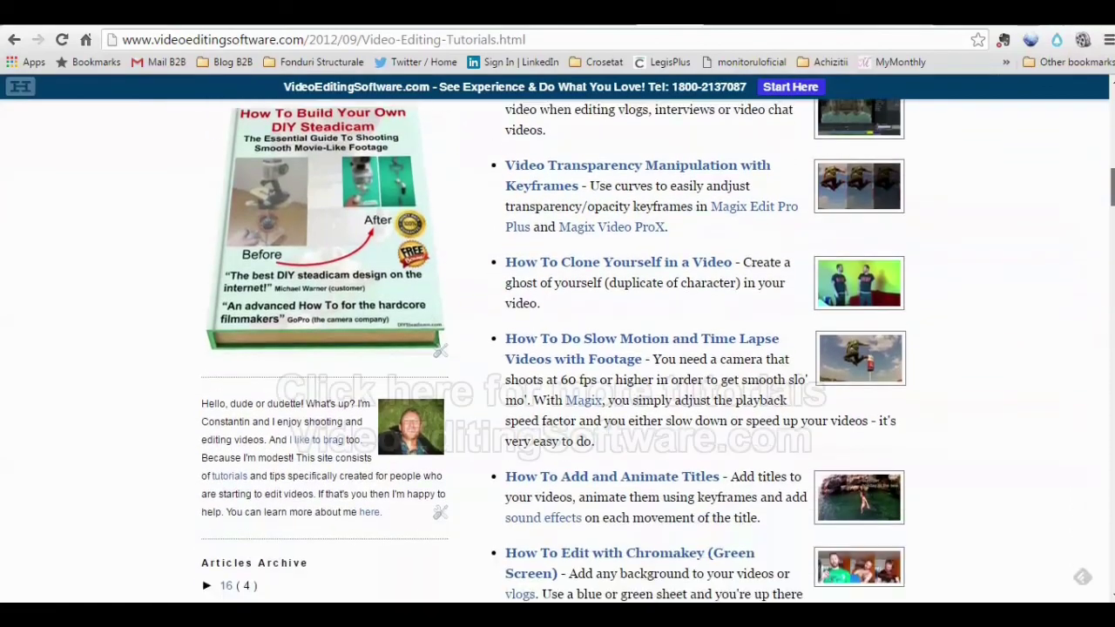
scroll(440, 270, "down", 5)
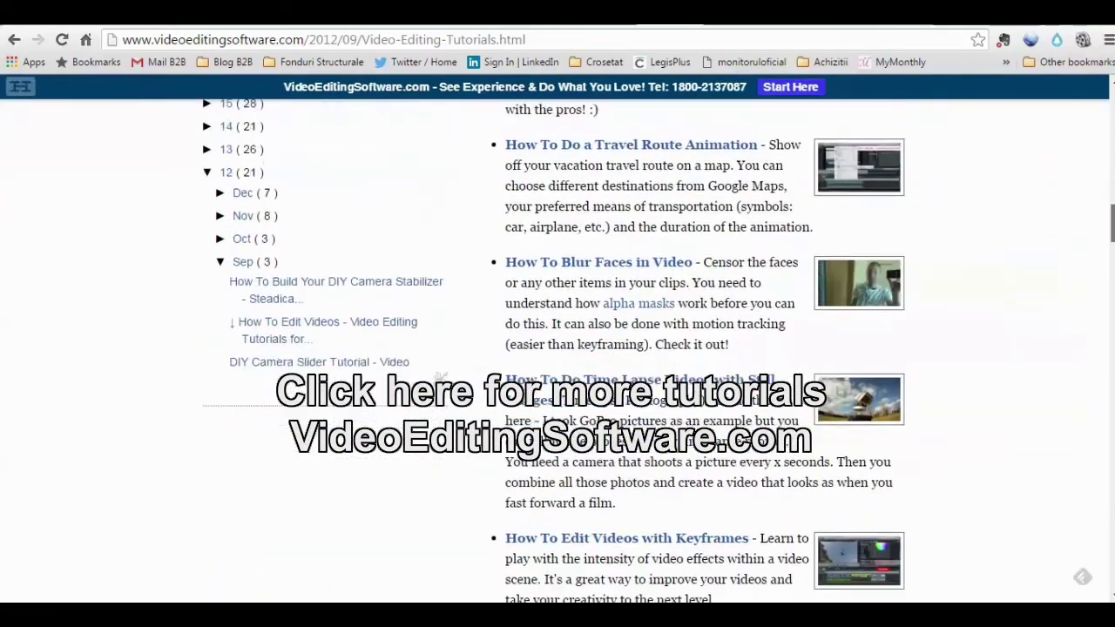
scroll(440, 333, "down", 5)
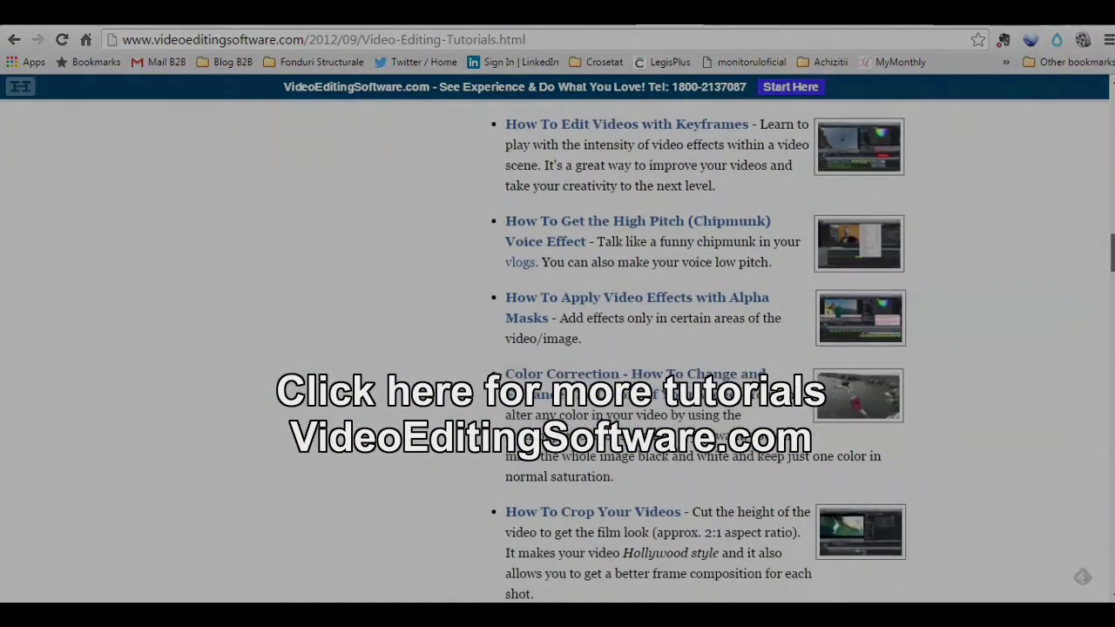
scroll(1021, 419, "down", 3)
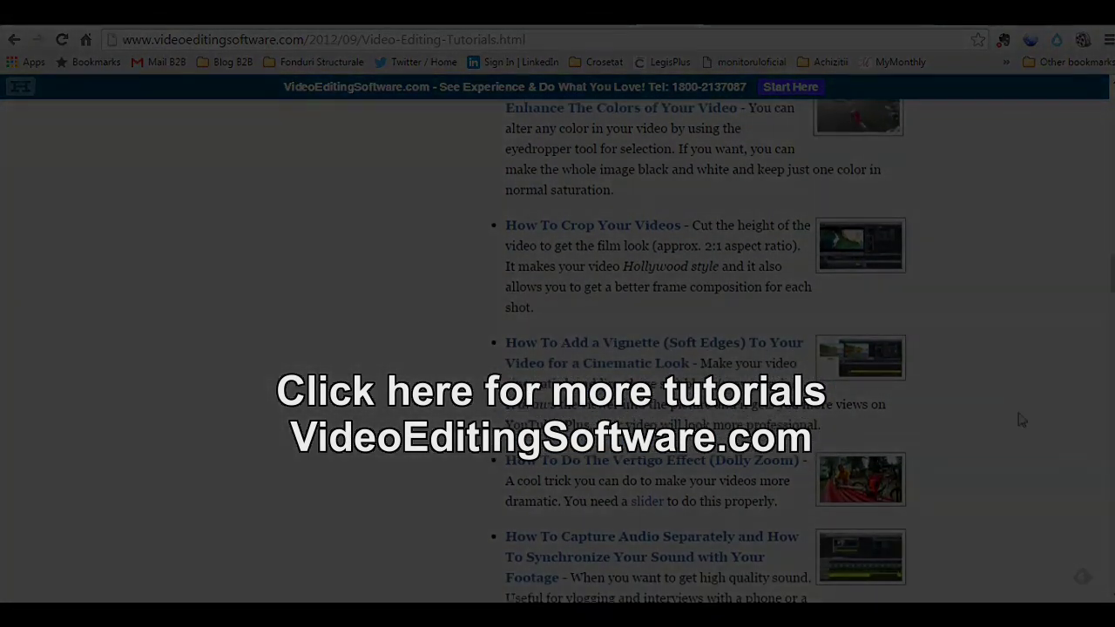